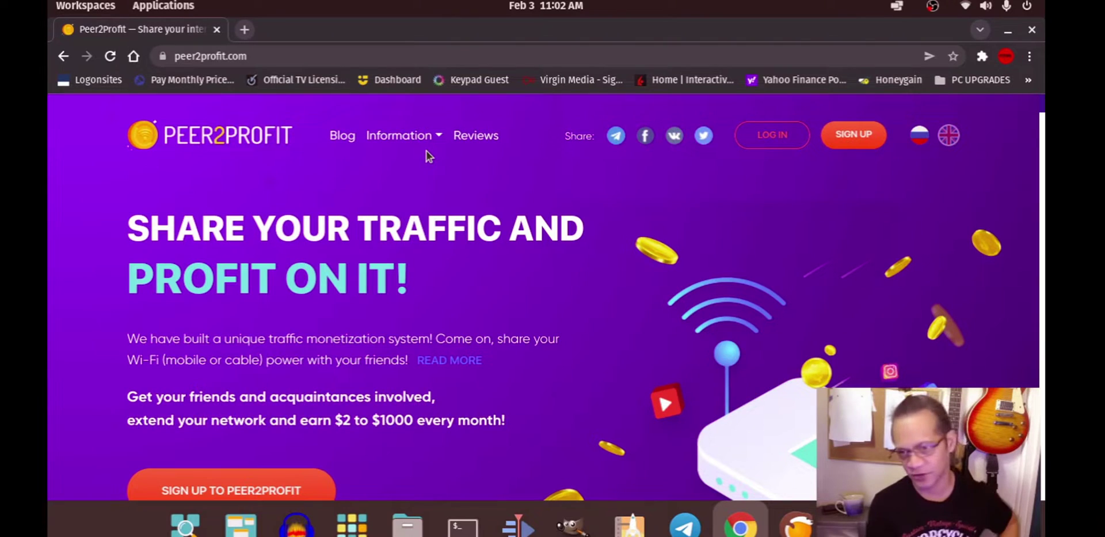
Look over the Peer2Profit homepage, scrolling down and back to the top.
click(210, 56)
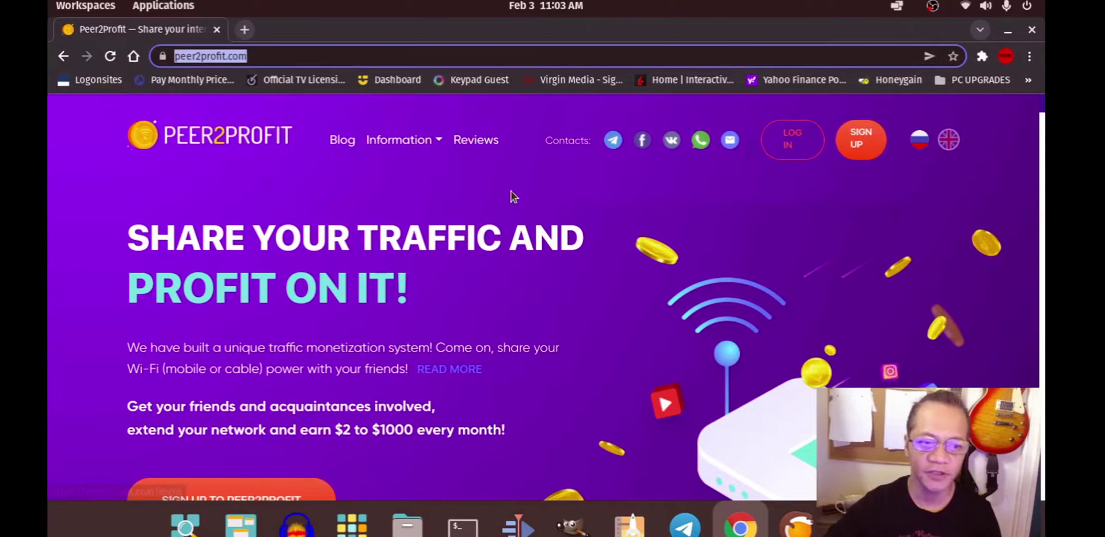
click(60, 180)
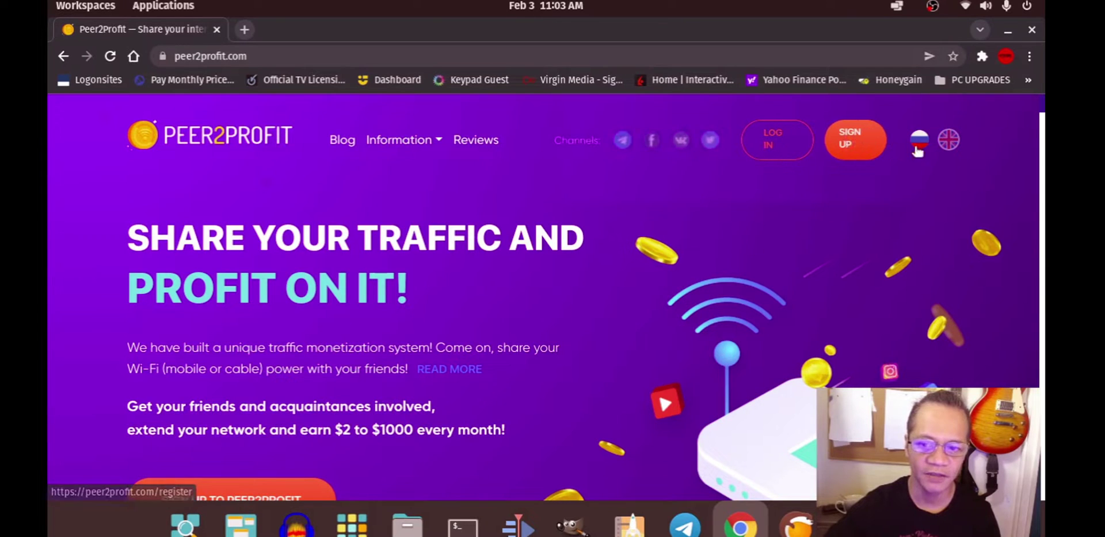
scroll(214, 226, down, 5)
scroll(219, 249, up, 3)
scroll(219, 249, up, 2)
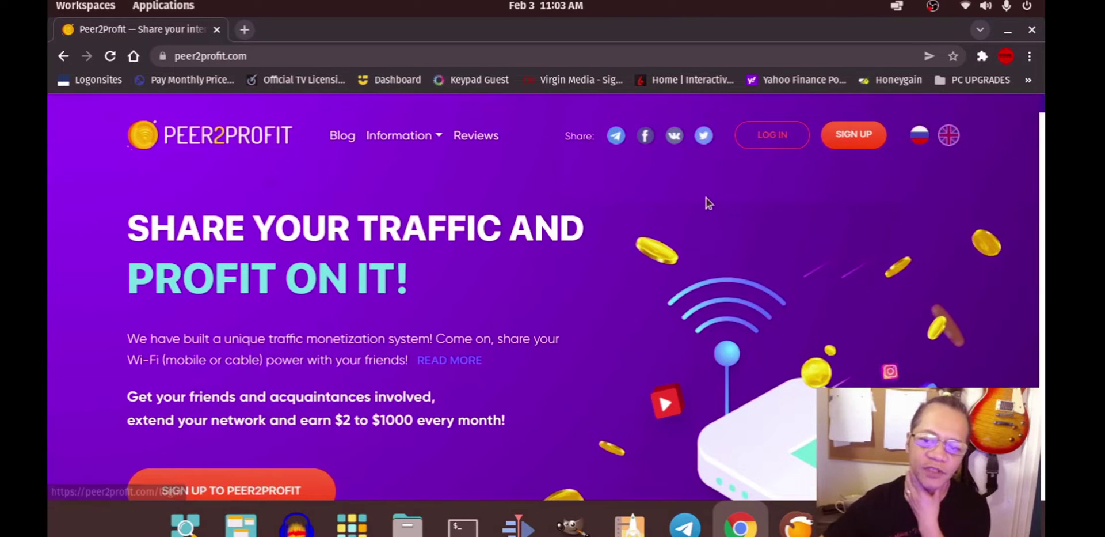
Switch the site to Russian, dismiss the Google Translate offer, then switch back to English.
click(919, 135)
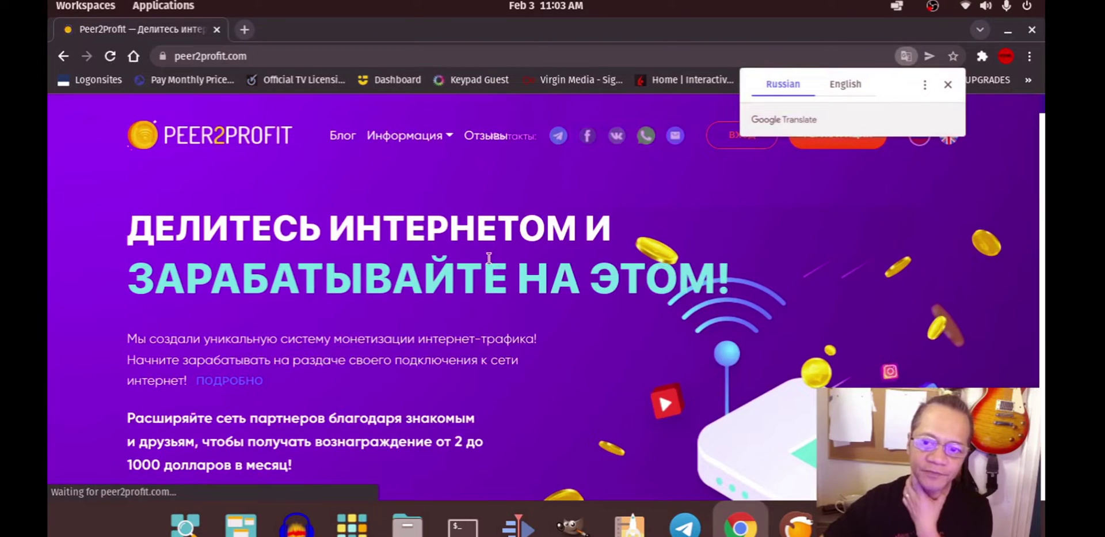
click(948, 85)
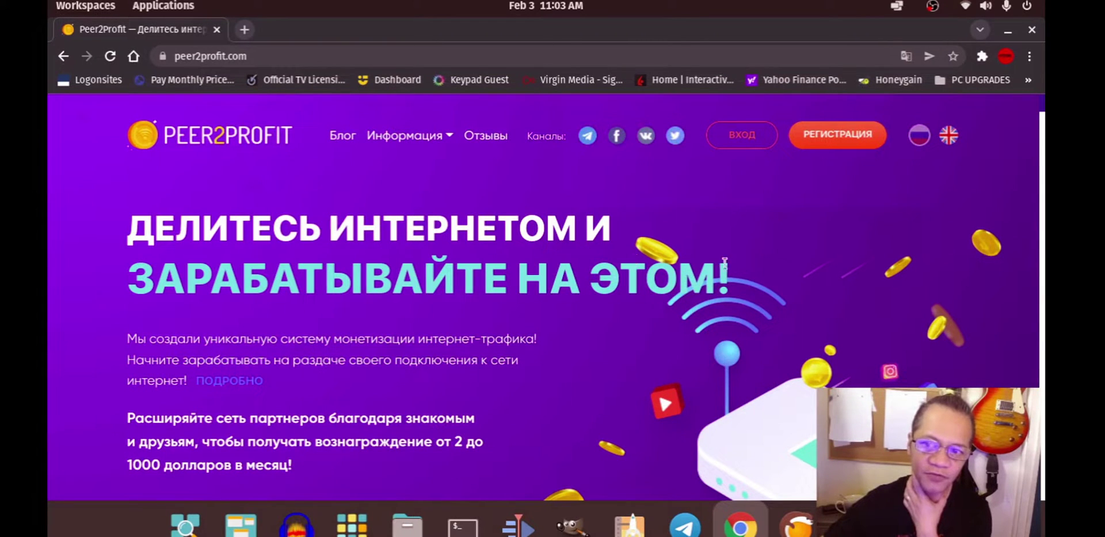
click(958, 140)
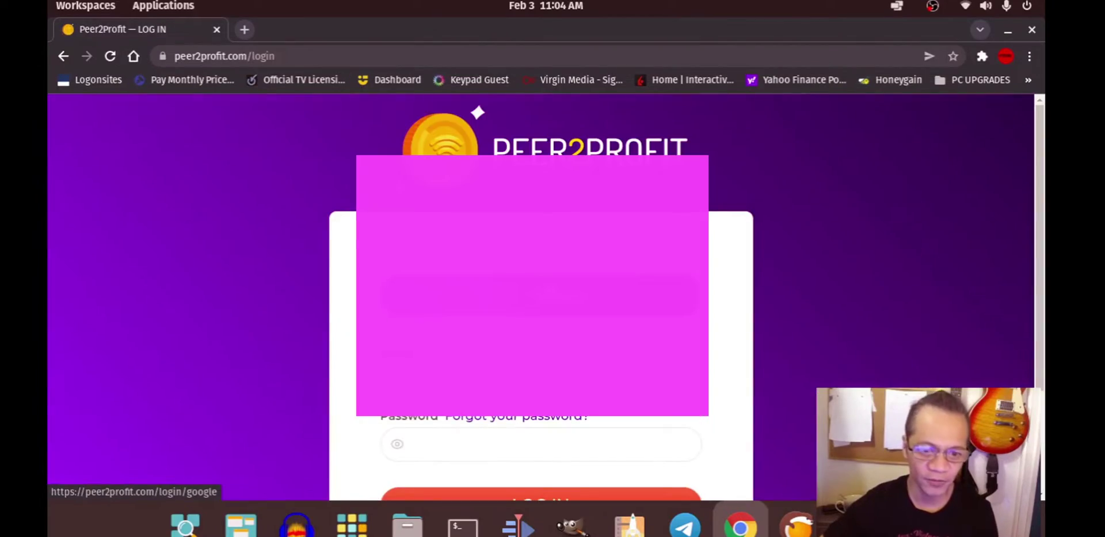
Scroll the dashboard to review the $0.09 total earnings and referral link.
scroll(275, 273, down, 2)
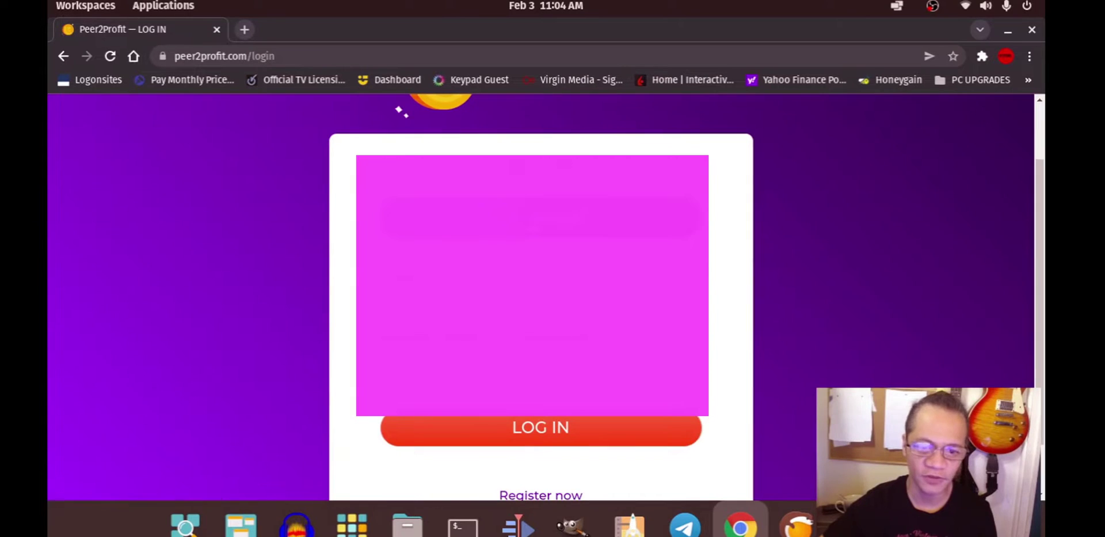
scroll(222, 296, down, 3)
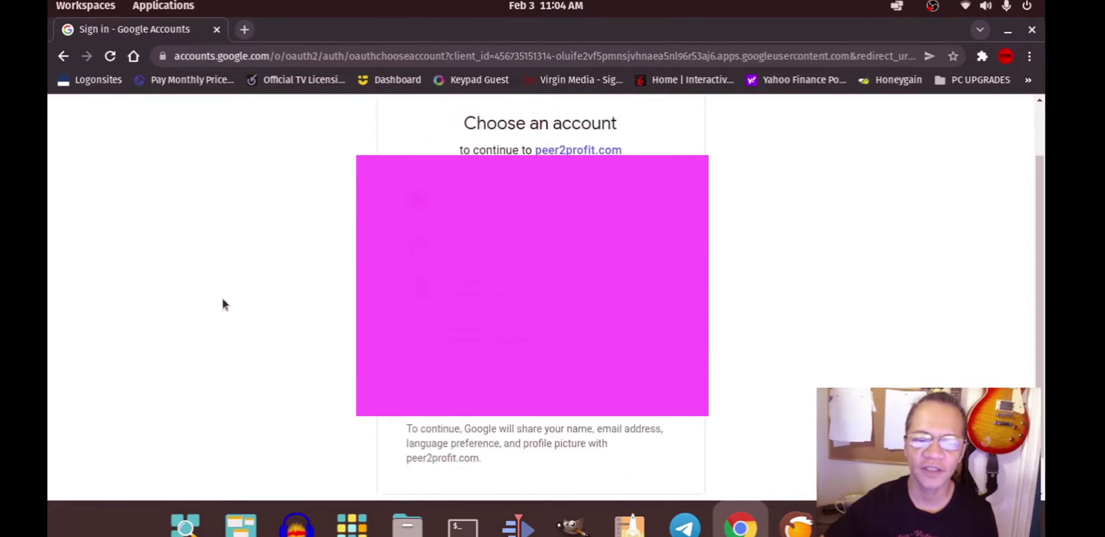
scroll(173, 338, up, 3)
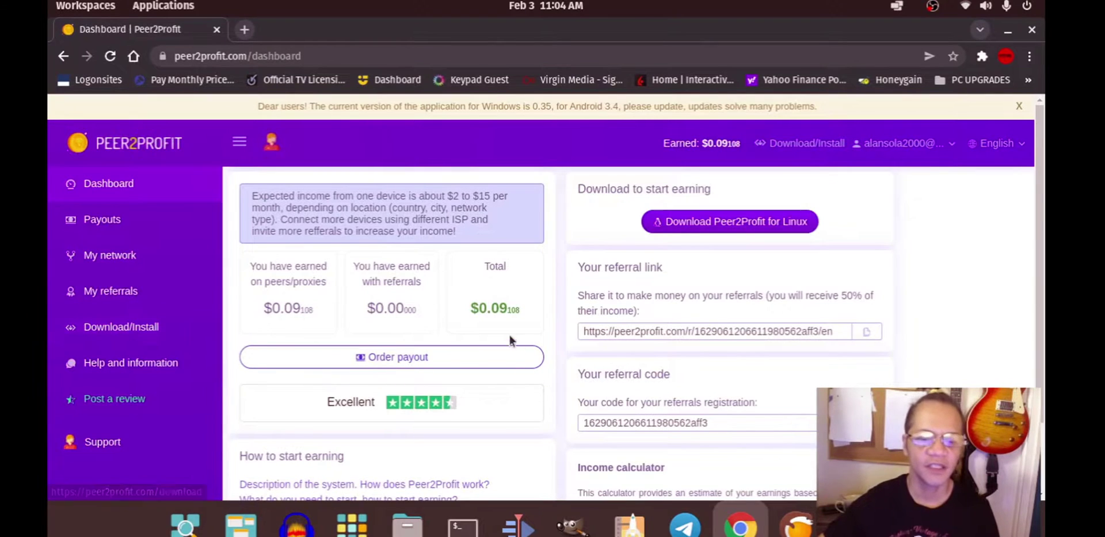
Open My network and scroll to the Peers table showing the online Belfast, GB peer.
scroll(518, 334, down, 2)
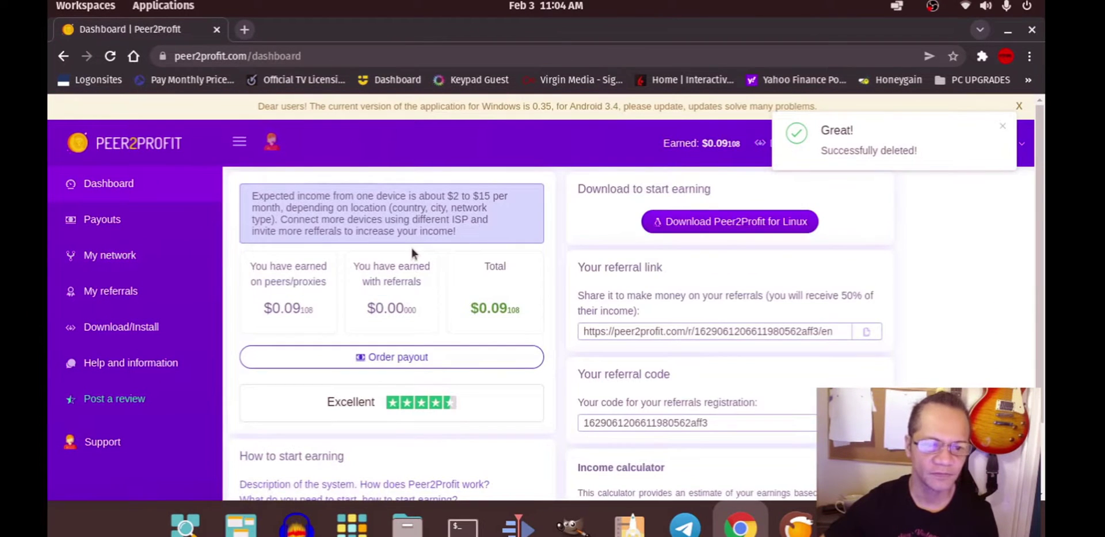
scroll(556, 276, down, 2)
scroll(560, 276, up, 2)
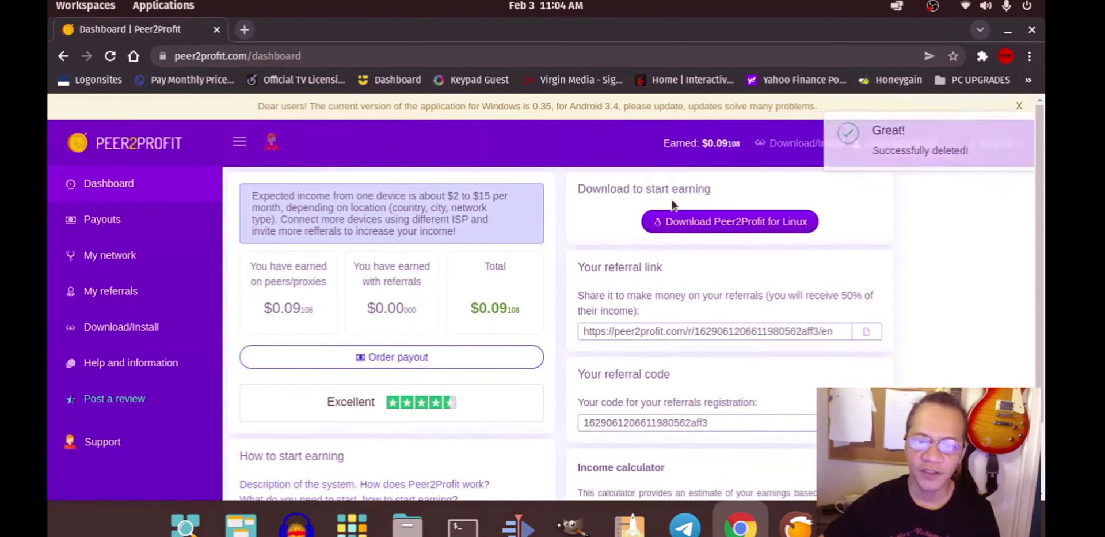
click(125, 259)
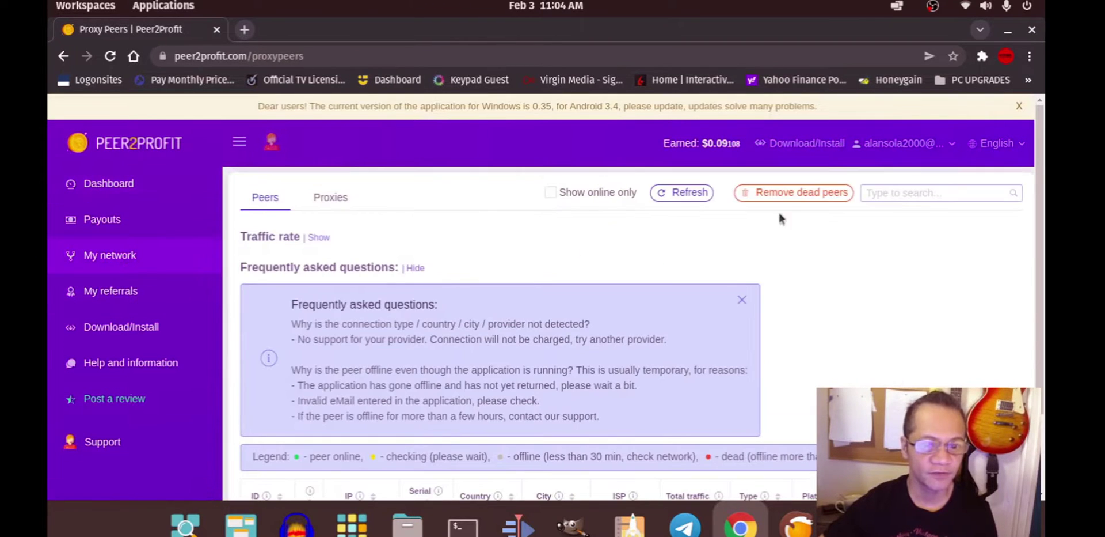
scroll(831, 265, down, 2)
scroll(831, 264, up, 2)
scroll(331, 428, down, 2)
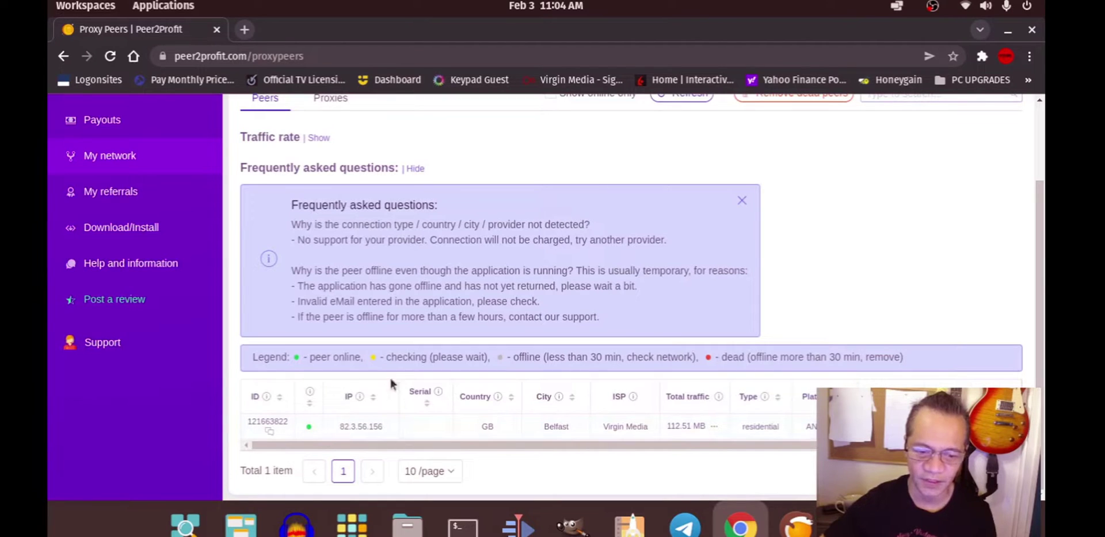
scroll(512, 406, up, 2)
scroll(309, 435, down, 2)
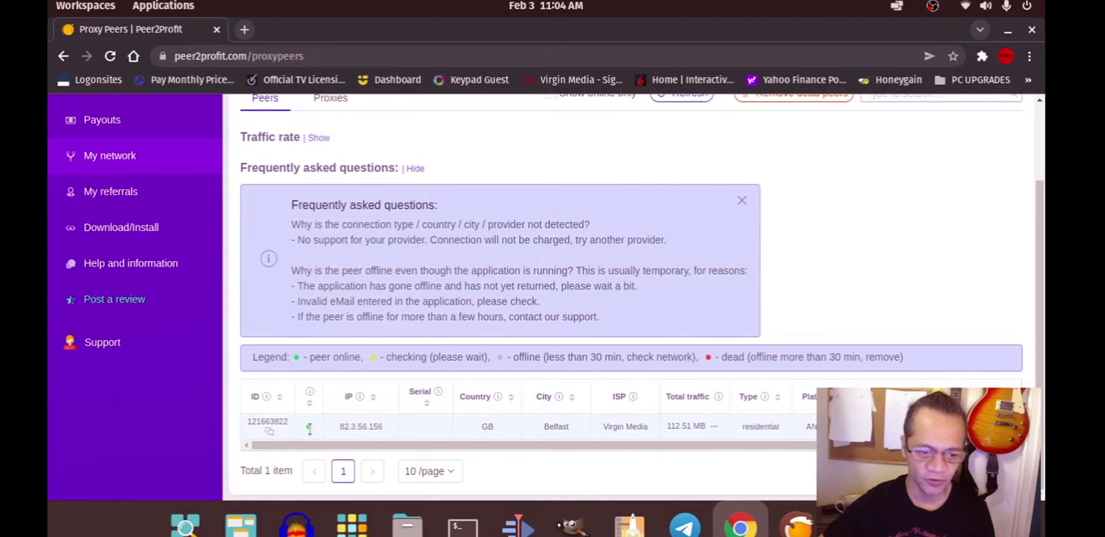
scroll(309, 427, up, 2)
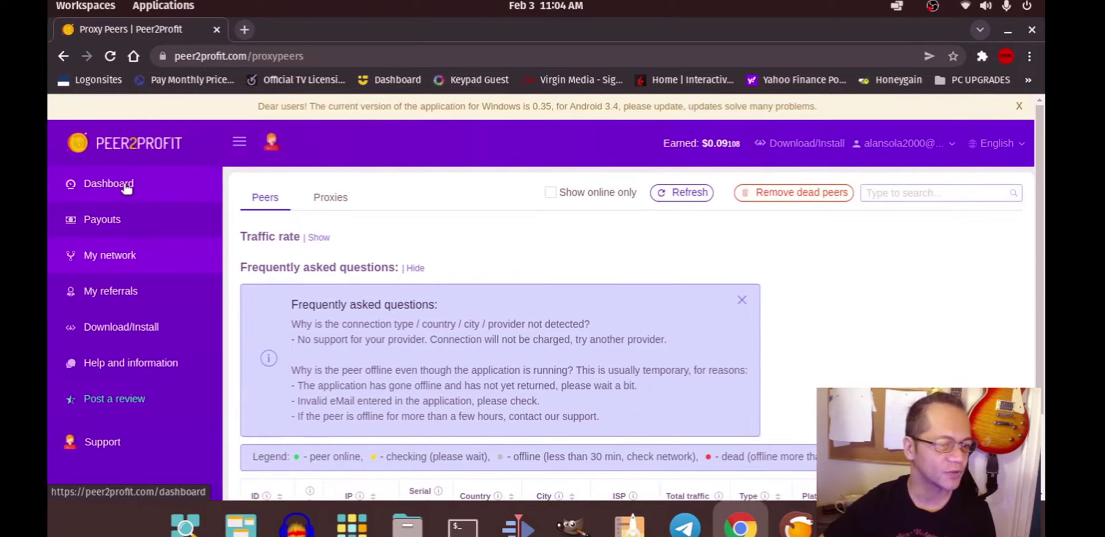
Download the Peer2Profit for Linux 0.22 .deb package and keep it despite the warning.
click(157, 327)
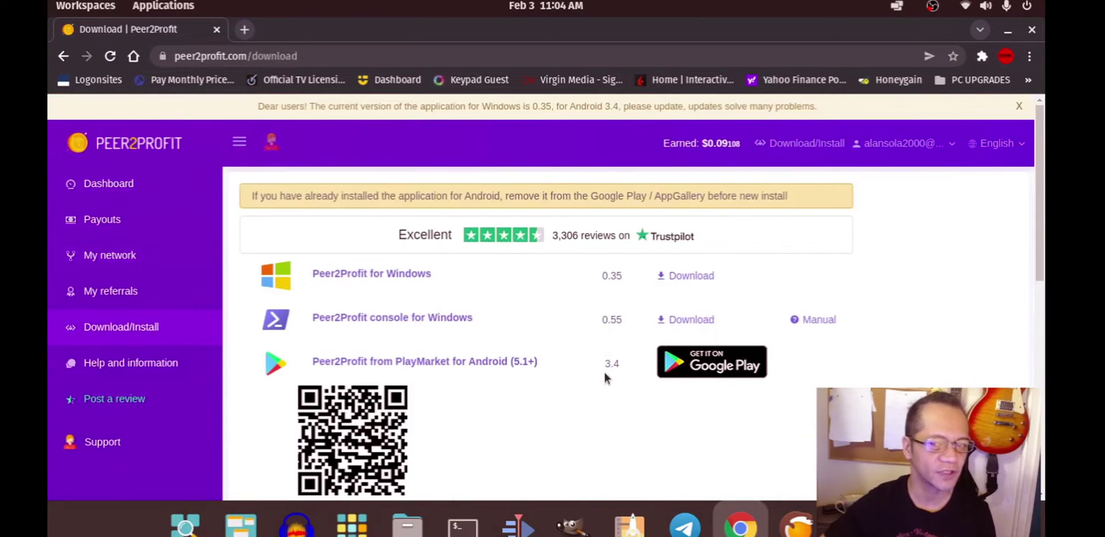
scroll(1014, 214, down, 1)
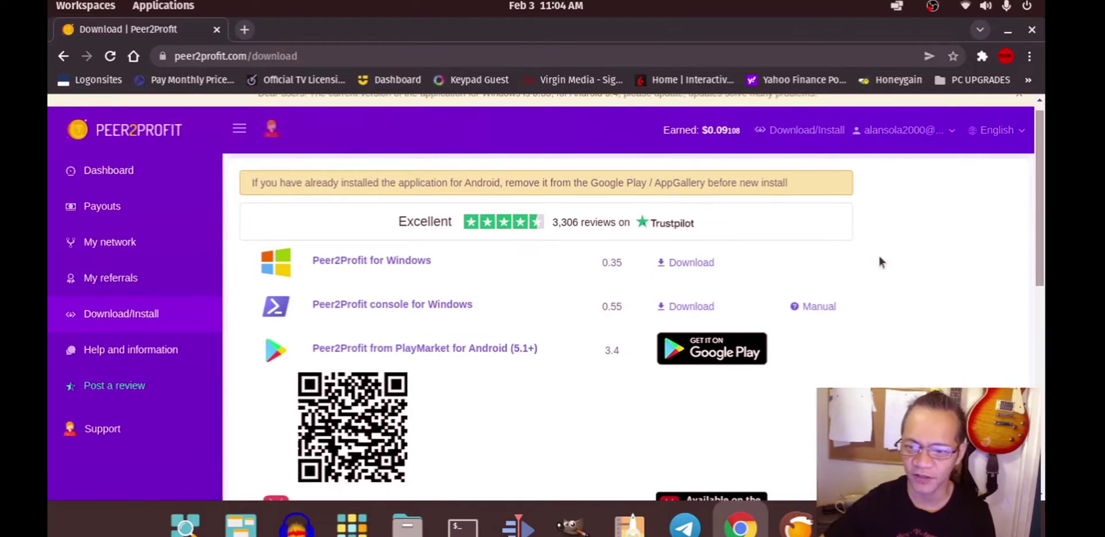
scroll(459, 295, down, 6)
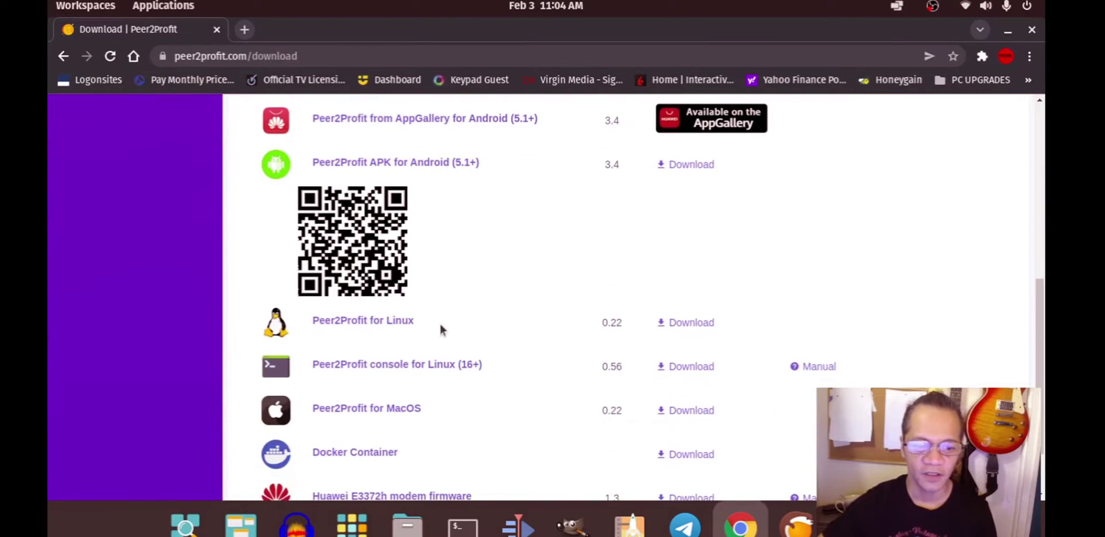
click(677, 323)
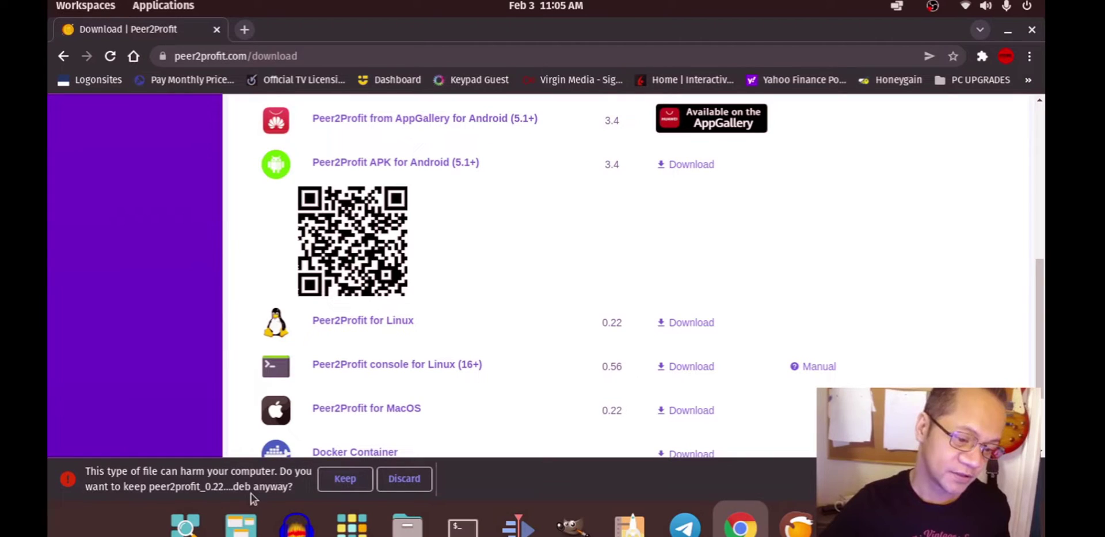
click(344, 481)
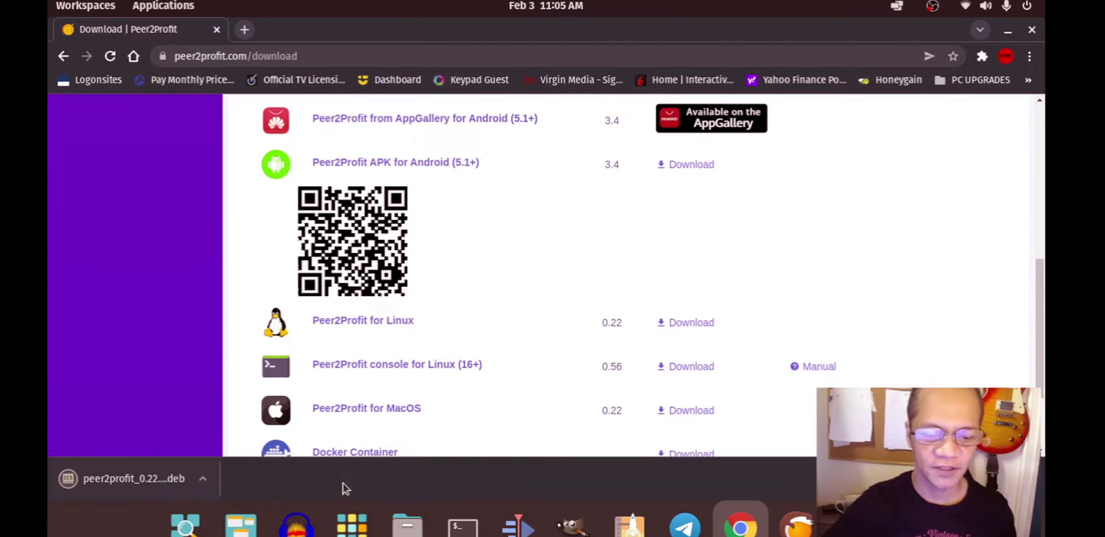
Open the downloaded peer2profit_0.22_amd64 .deb from the Downloads folder in Eddy.
click(208, 479)
click(231, 429)
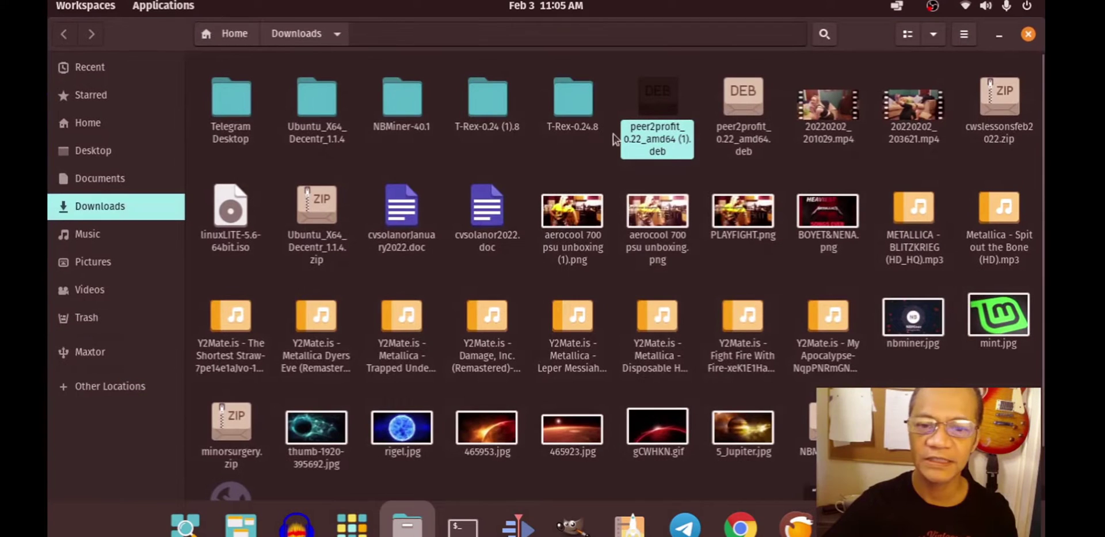
right_click(665, 92)
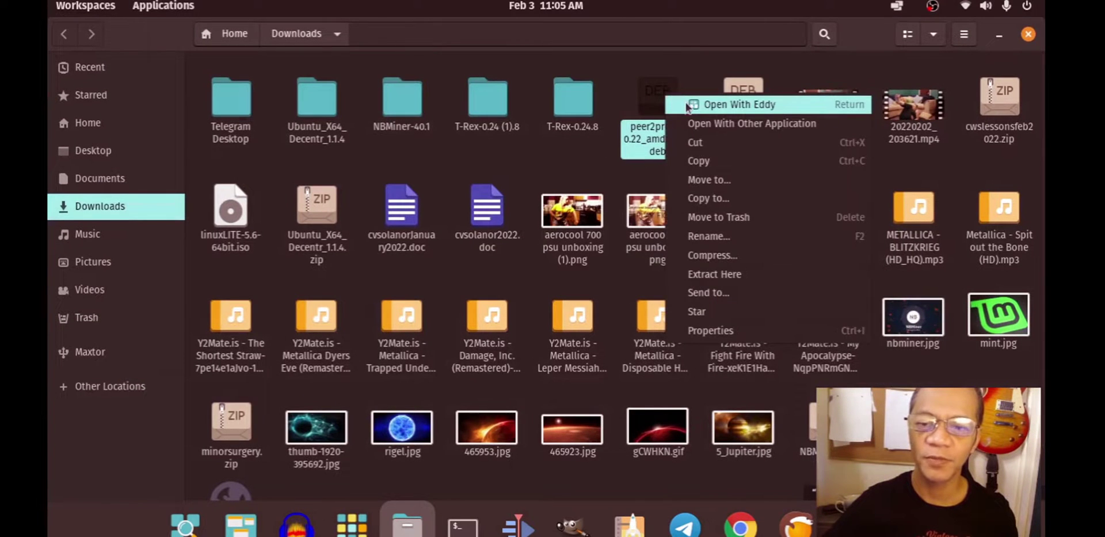
click(686, 103)
drag(872, 89, 614, 61)
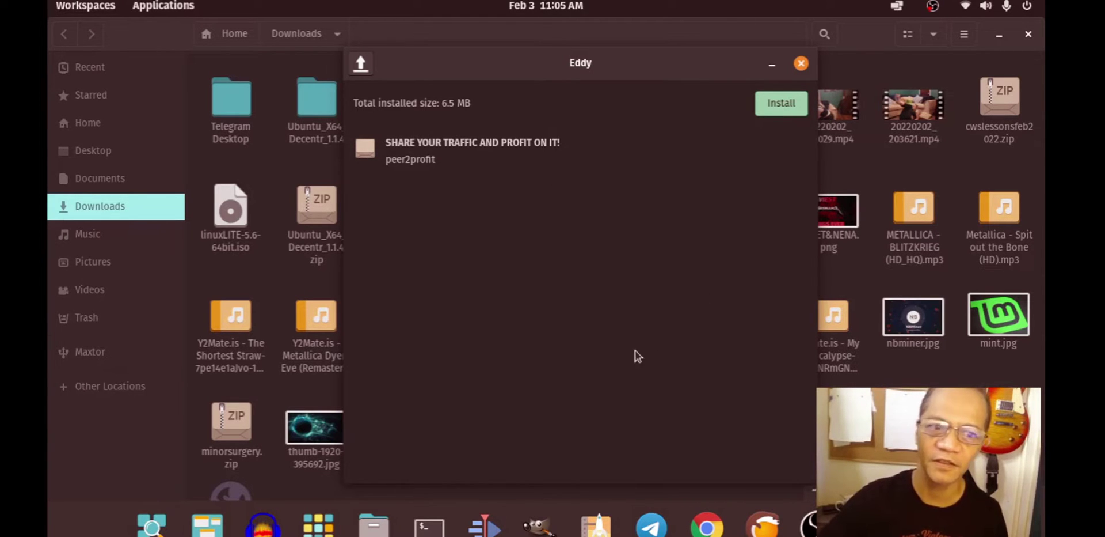
Install peer2profit in Eddy using the account password, then close Eddy and Files.
click(776, 108)
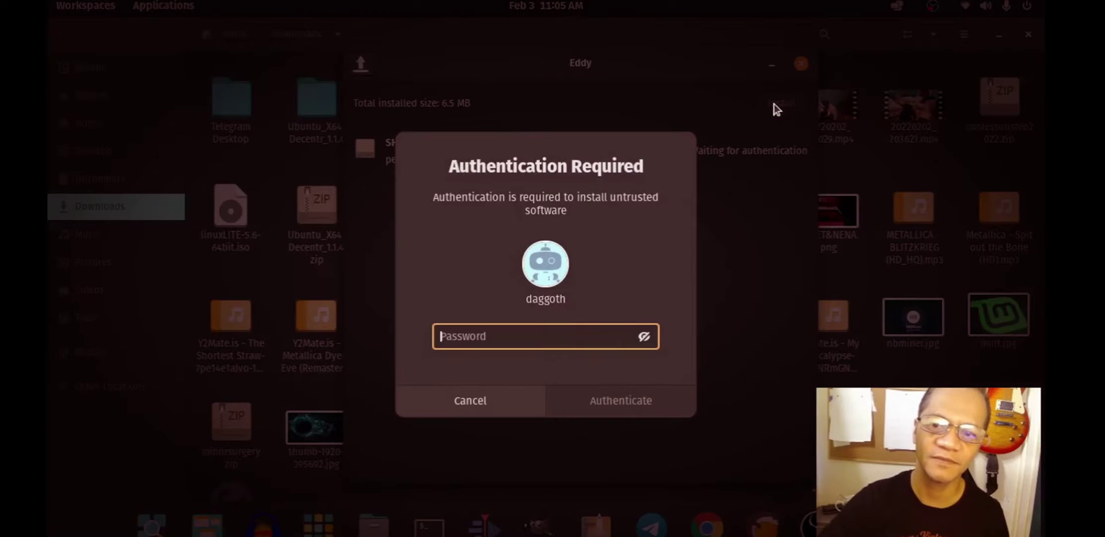
text(••••••••••••••)
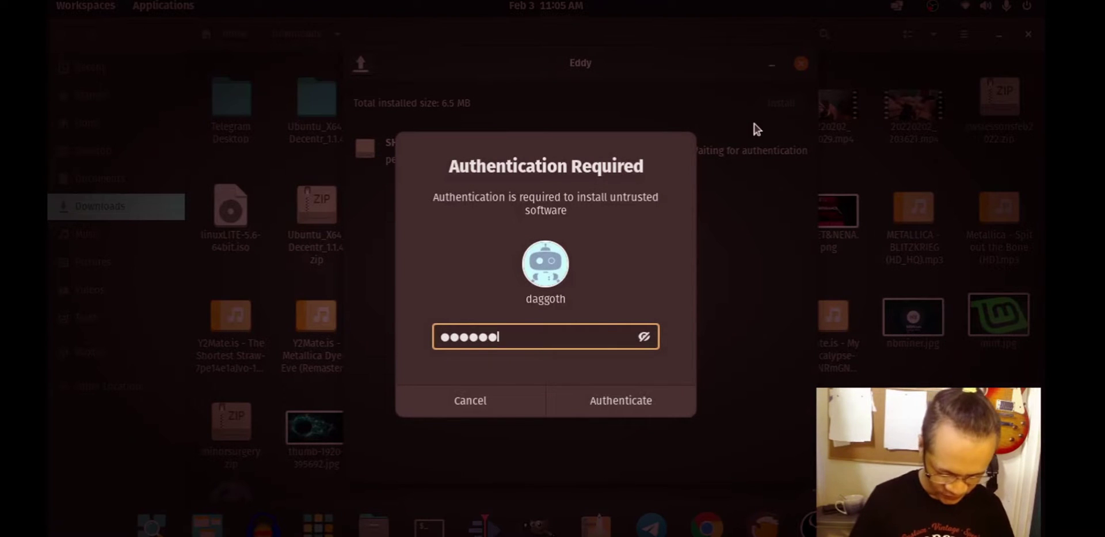
key(Return)
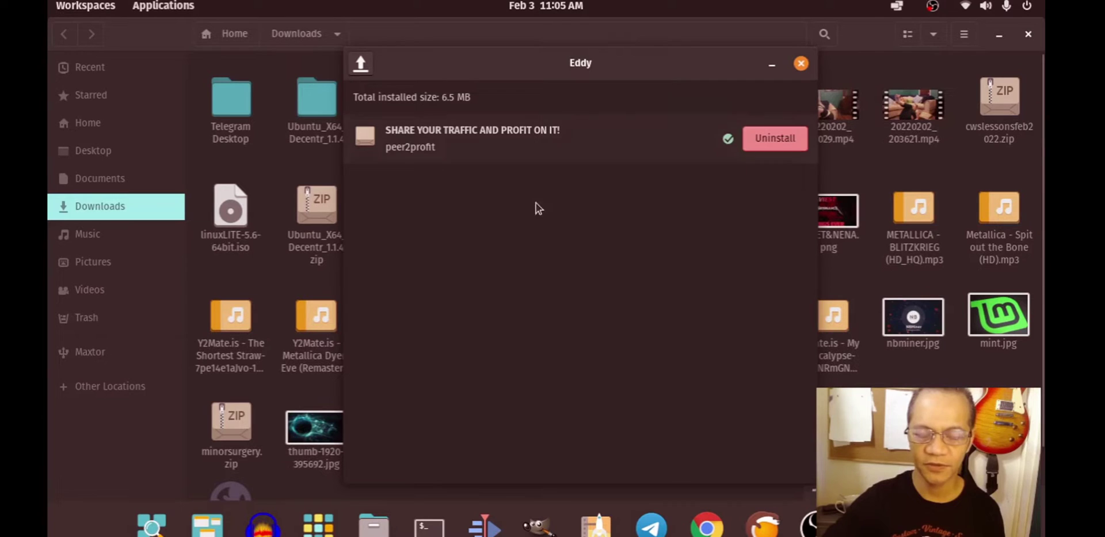
click(801, 63)
click(1028, 34)
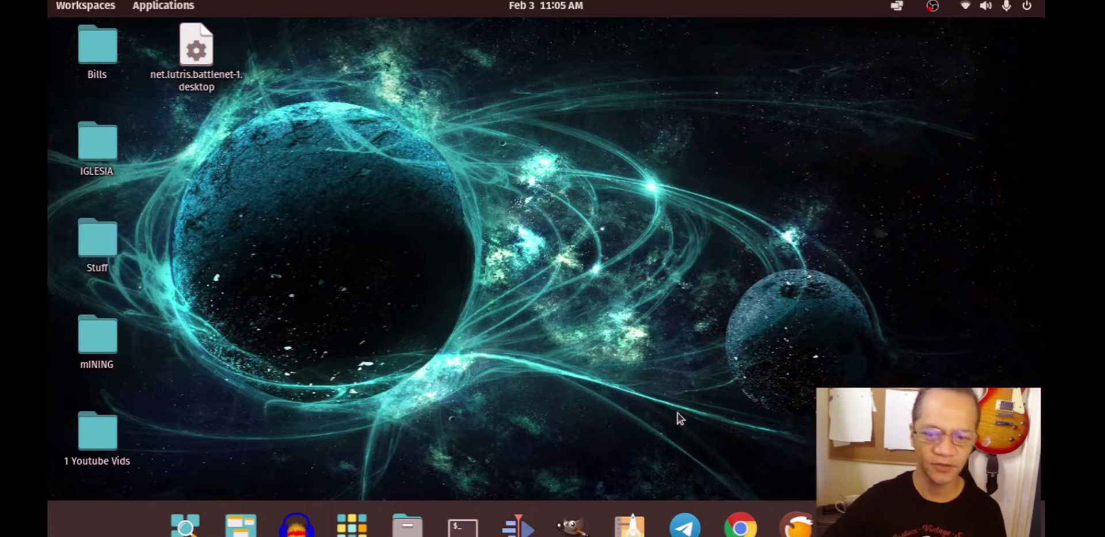
Launch Peer2Profit from the applications list and open its tray status menu.
click(352, 524)
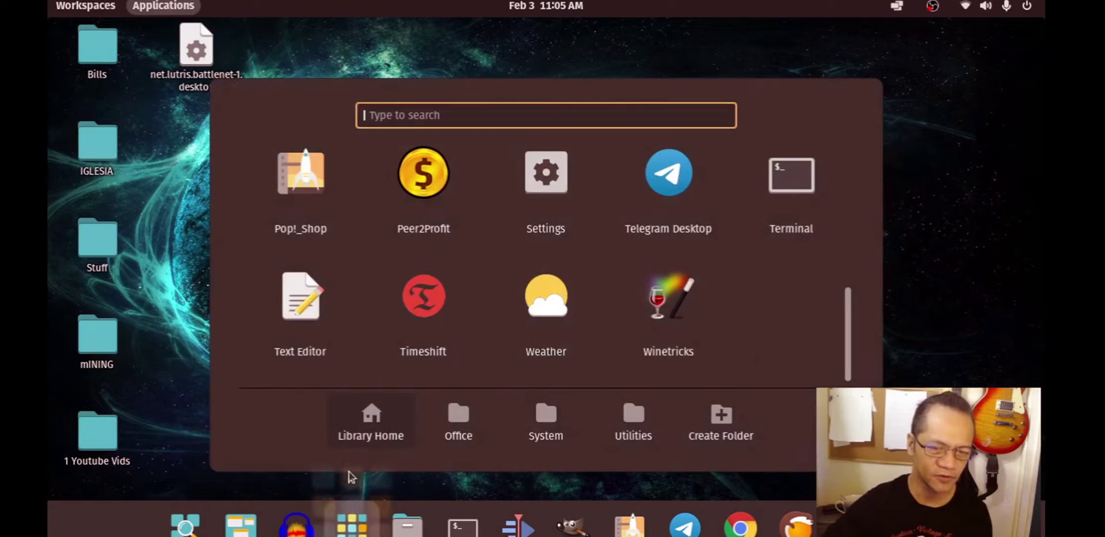
click(422, 202)
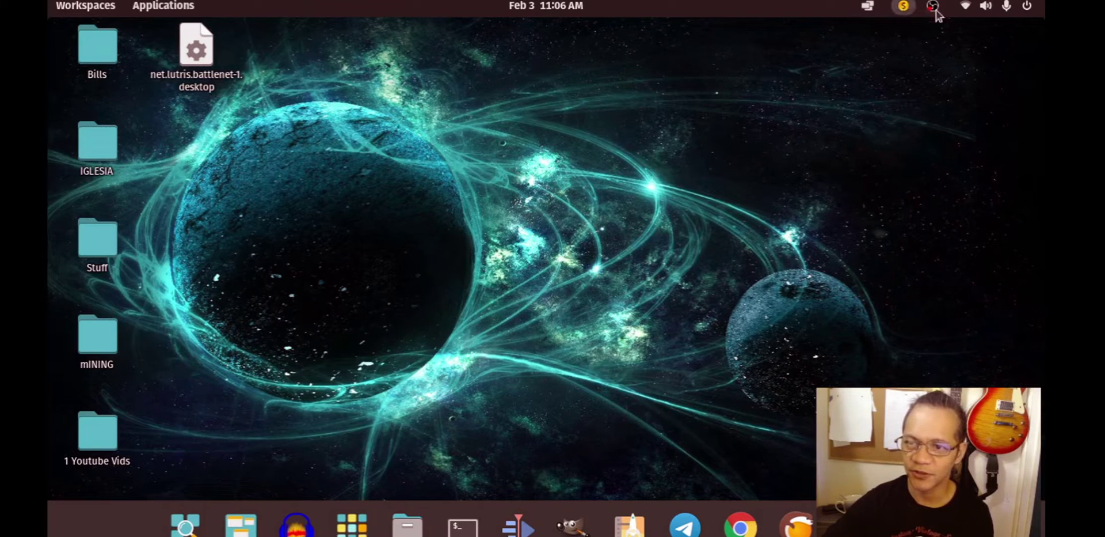
click(904, 7)
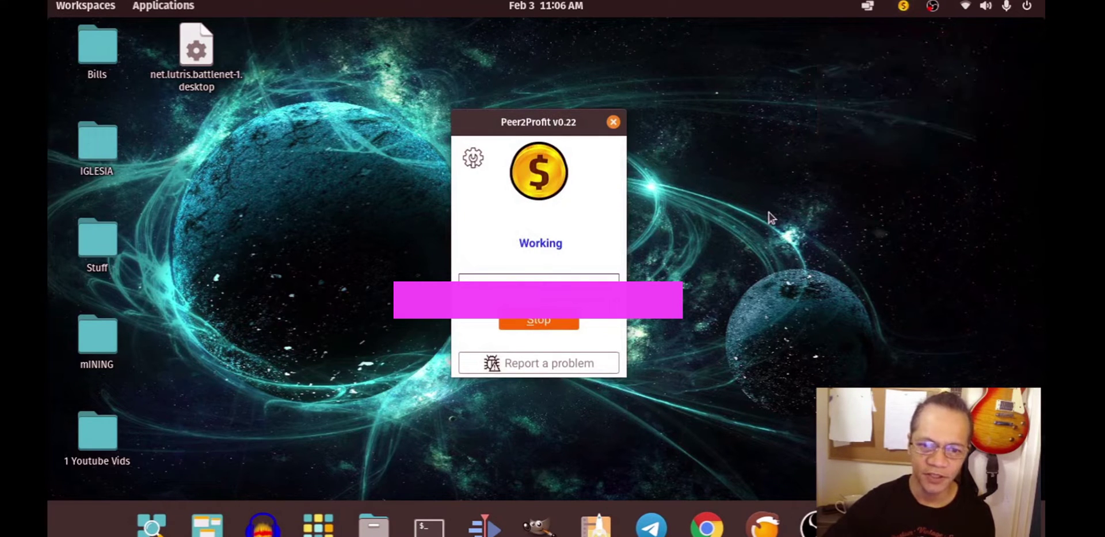
Enable launch on system startup and start on program launch, then close Peer2Profit's window.
click(471, 159)
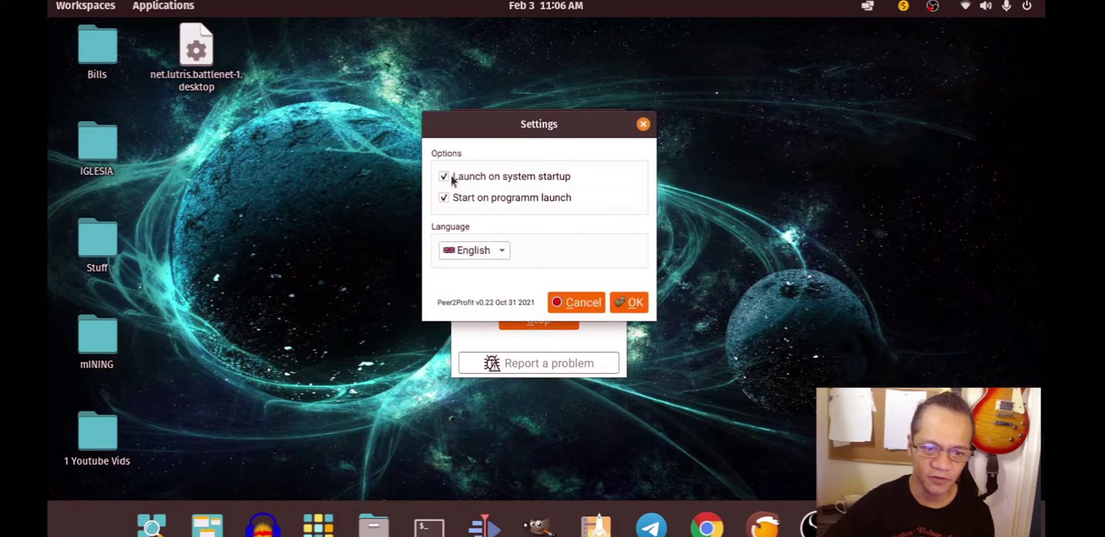
drag(616, 123, 659, 106)
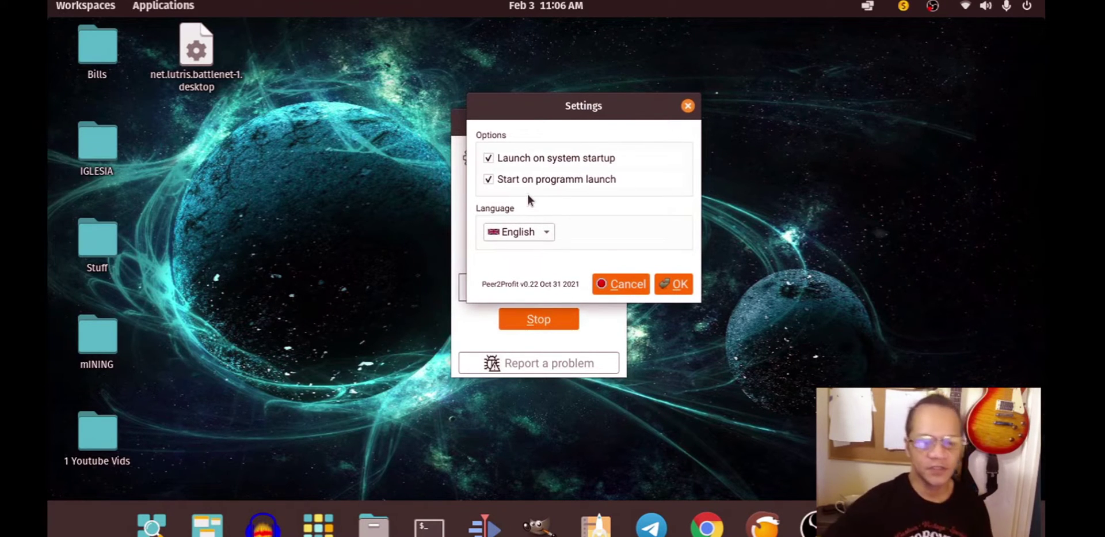
click(662, 286)
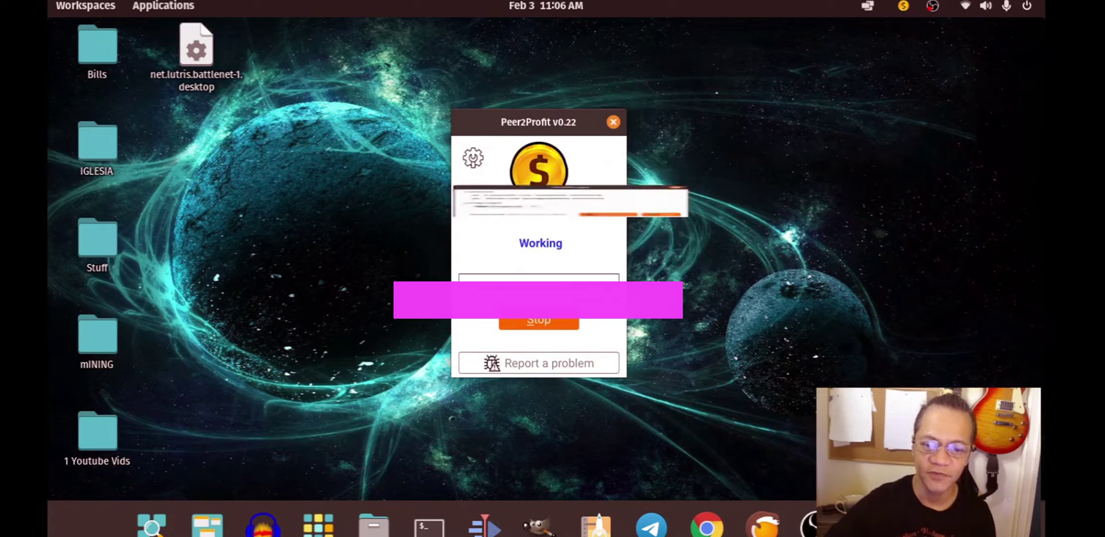
click(614, 121)
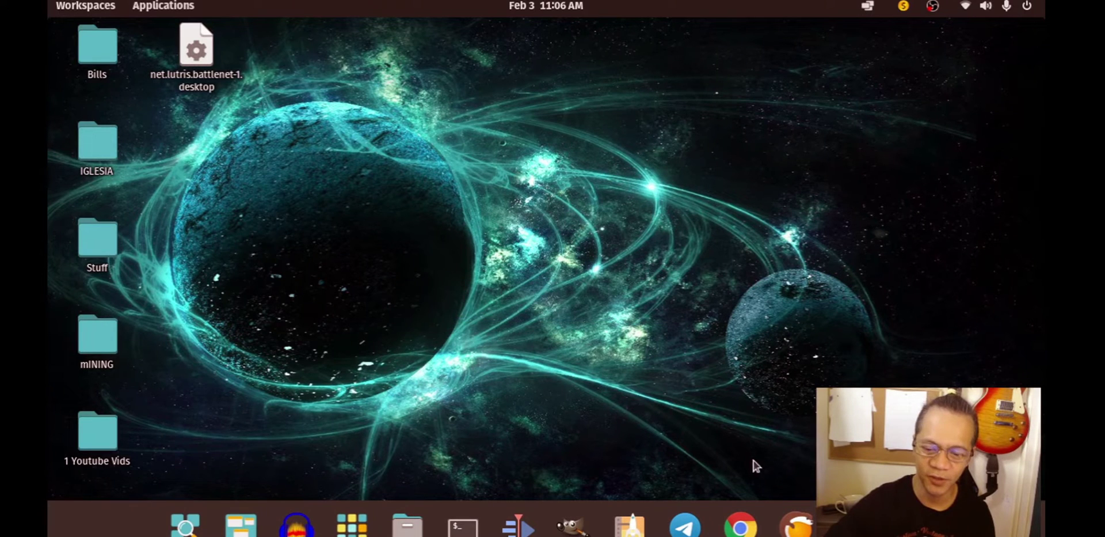
In Chrome, open My network, dismiss the update banner, and find the new version 0.22 peer.
click(740, 525)
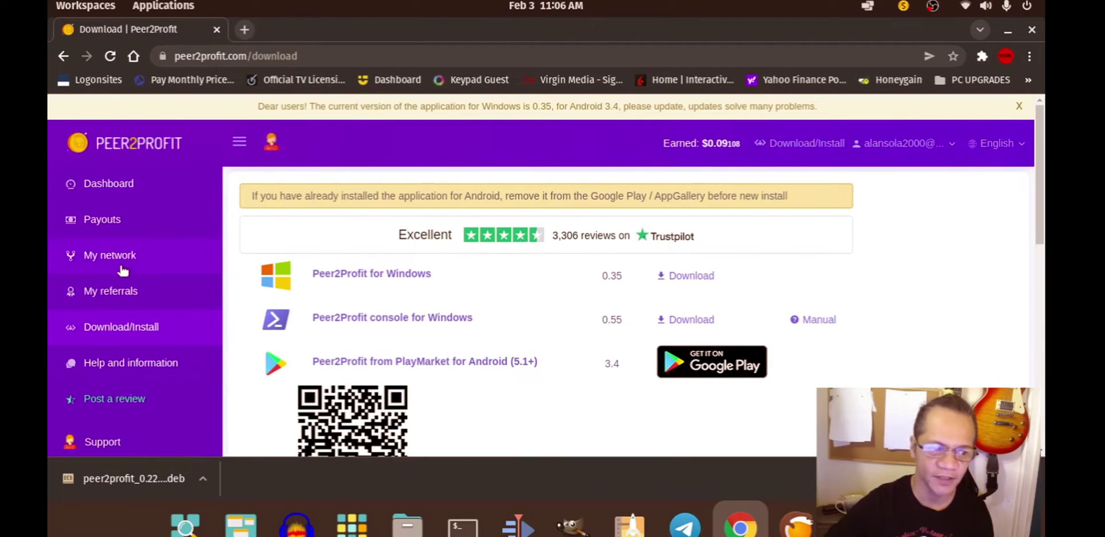
click(151, 264)
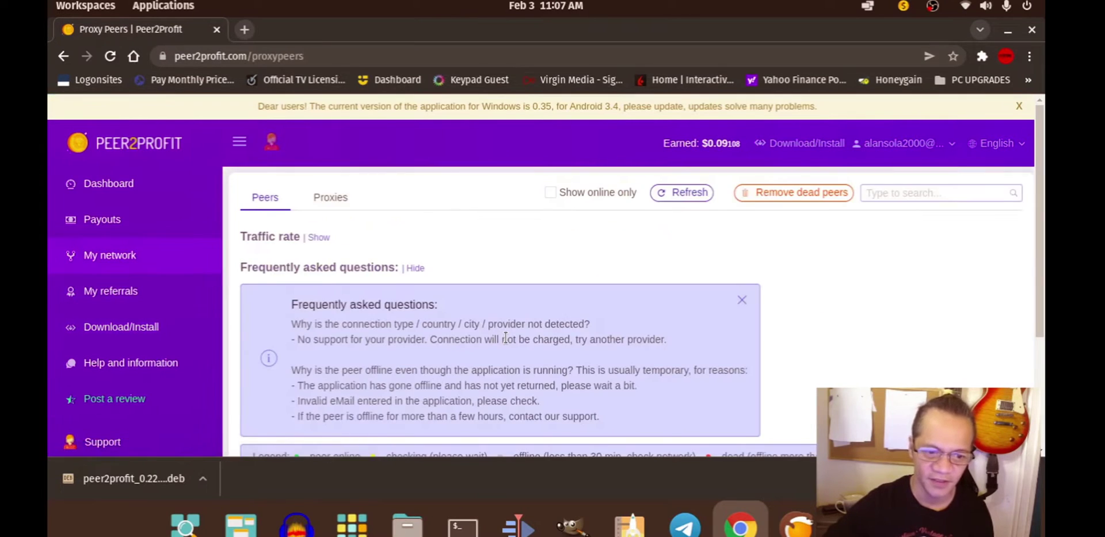
scroll(508, 338, down, 2)
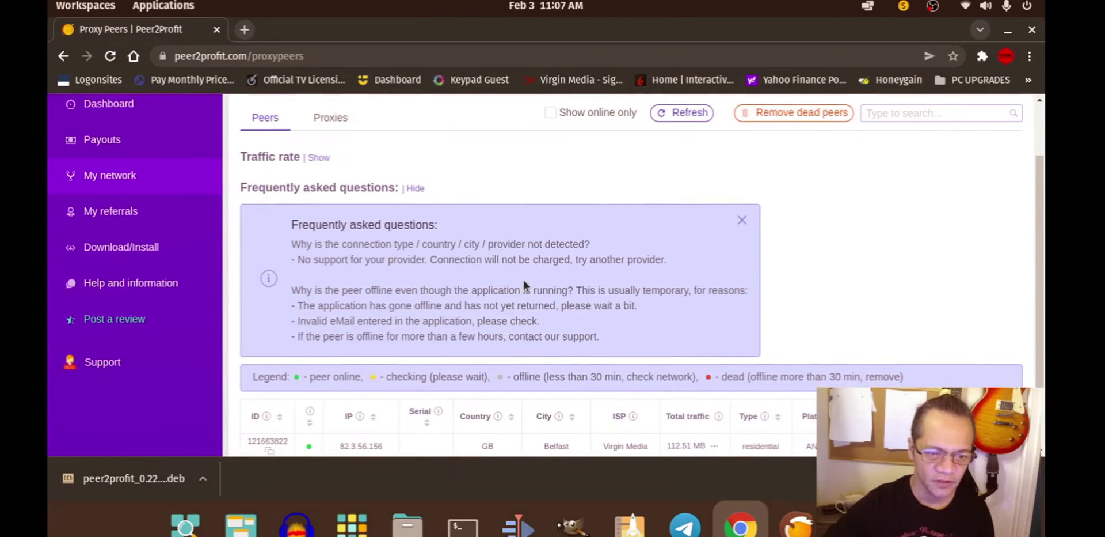
scroll(523, 282, down, 2)
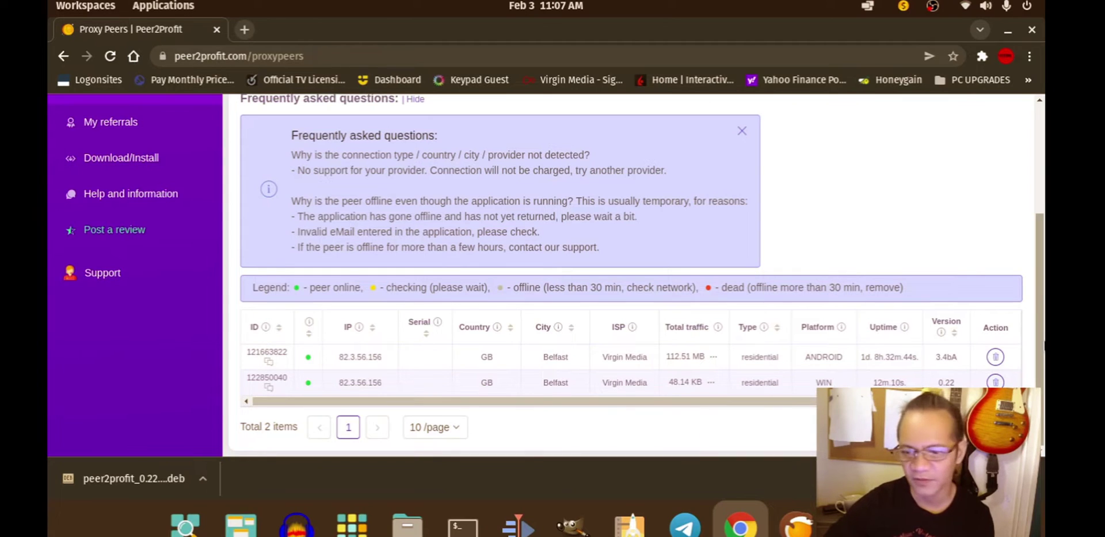
click(1037, 146)
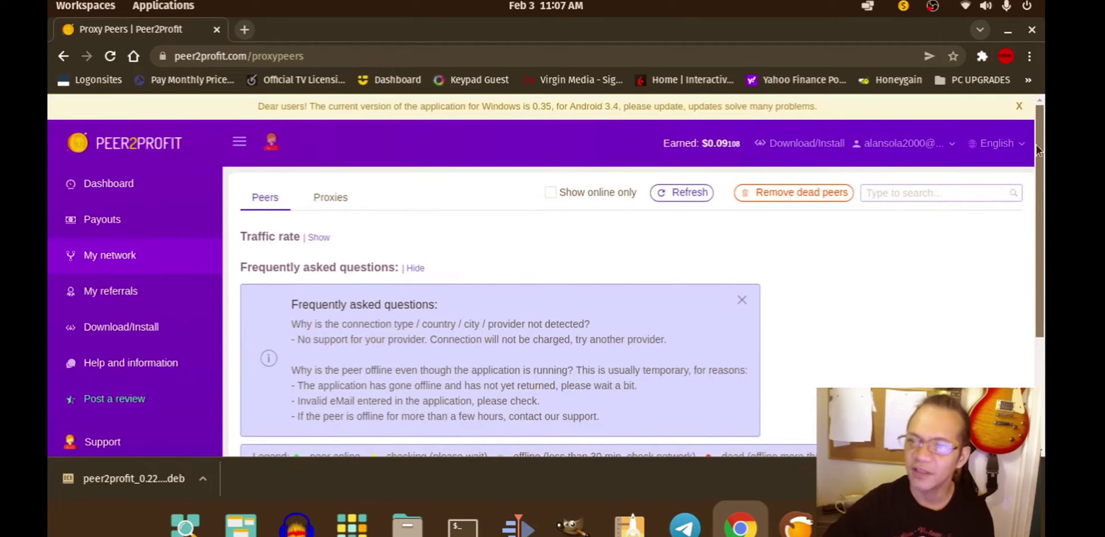
click(1019, 107)
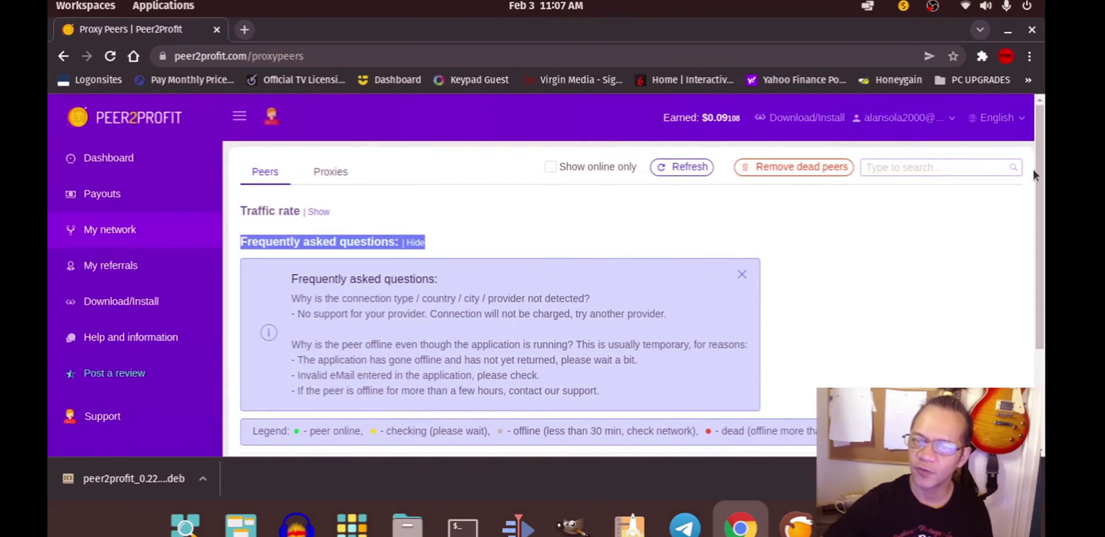
scroll(1031, 172, down, 3)
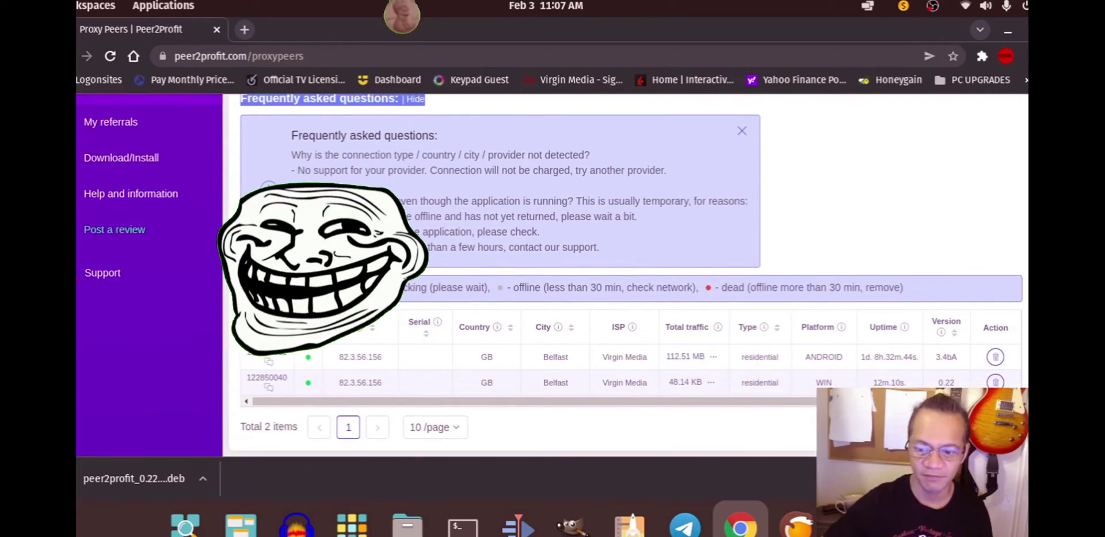